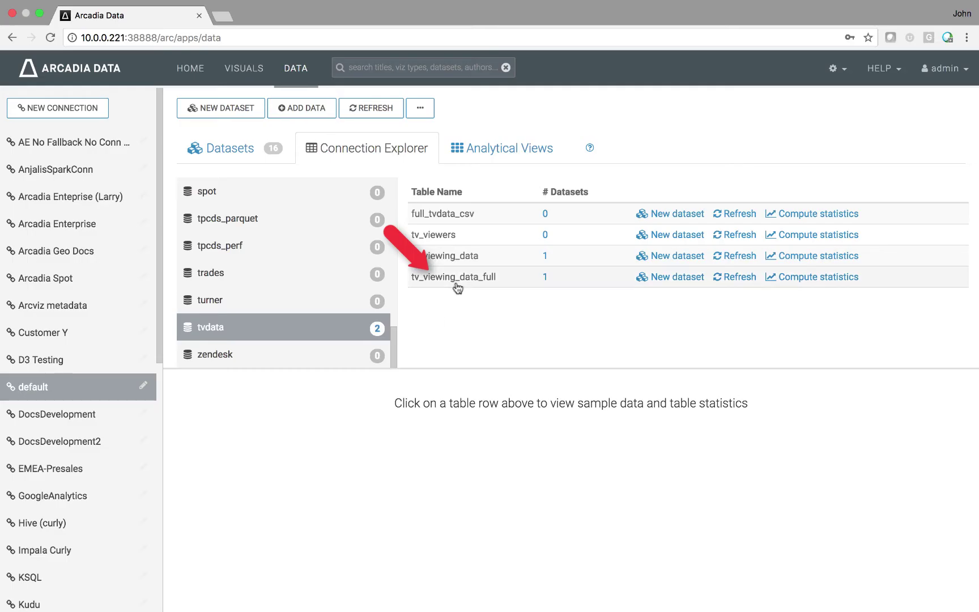
- Show the Sample Data rows of the tv_viewing_data_full table
click(456, 278)
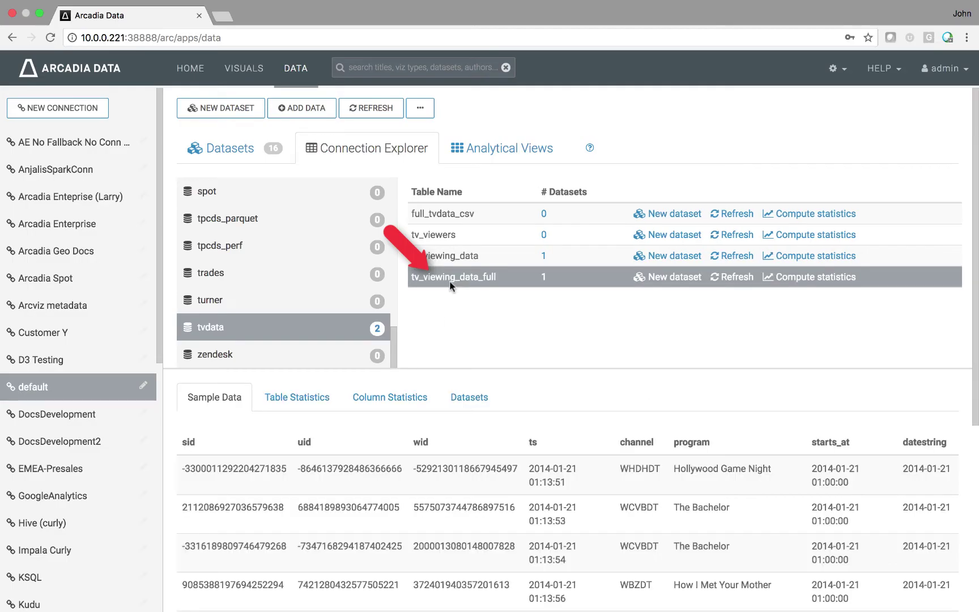
scroll(278, 491, down, 2)
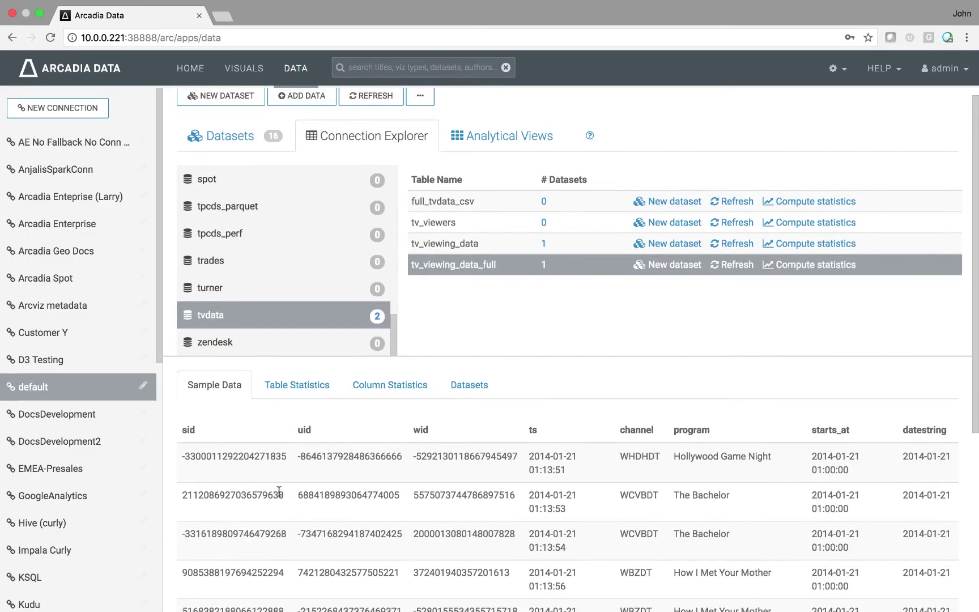
scroll(278, 491, down, 3)
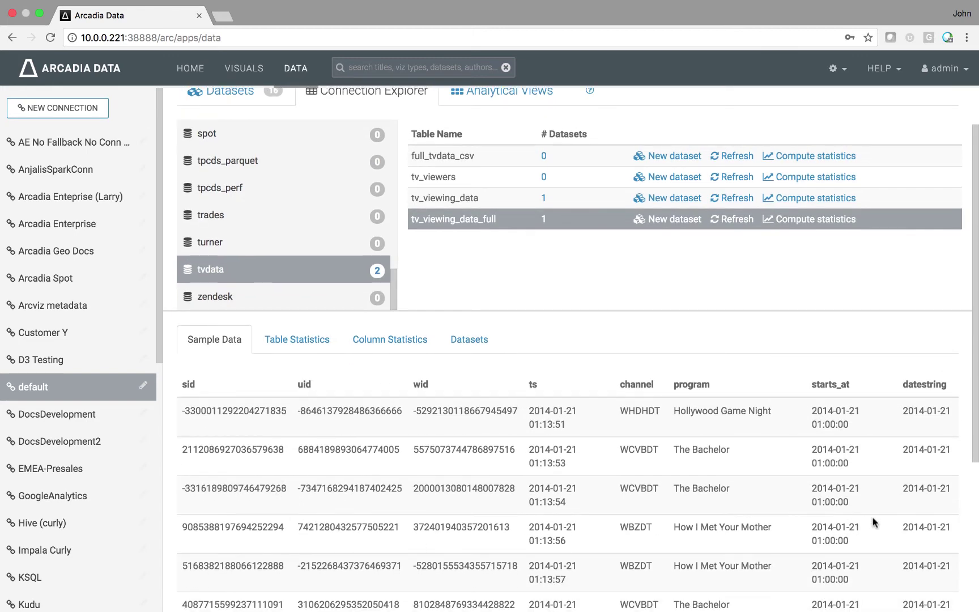
- Browse the Table Statistics of the daily PARQUET partitions, with row counts, file counts and sizes
click(290, 339)
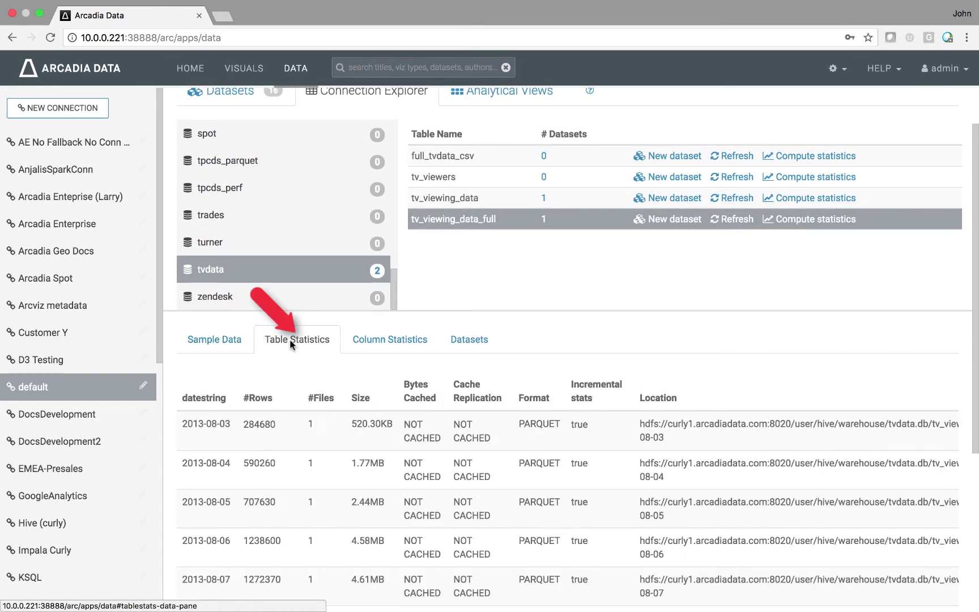
scroll(255, 445, down, 1)
scroll(256, 451, down, 14)
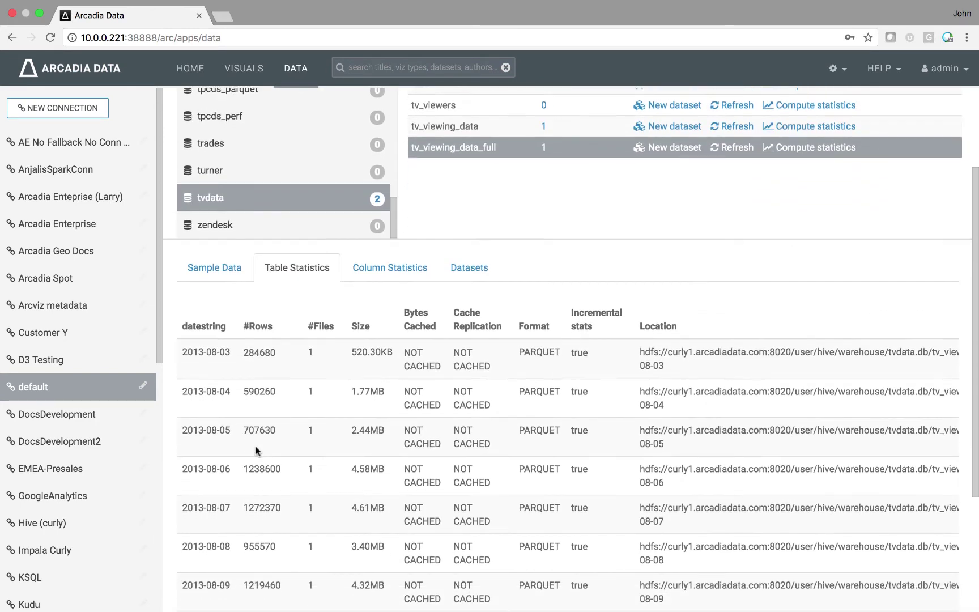
scroll(255, 446, down, 7)
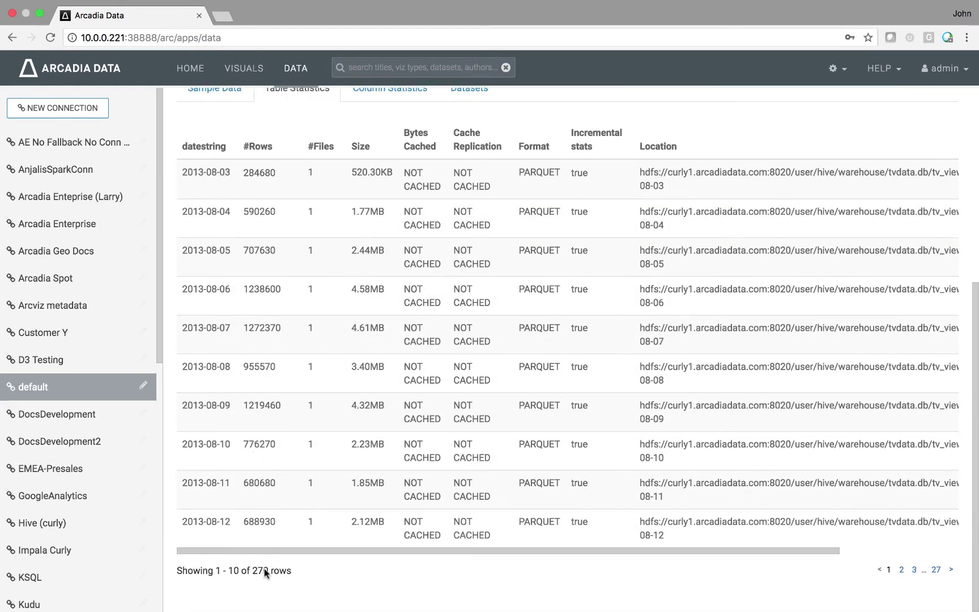
scroll(258, 495, up, 20)
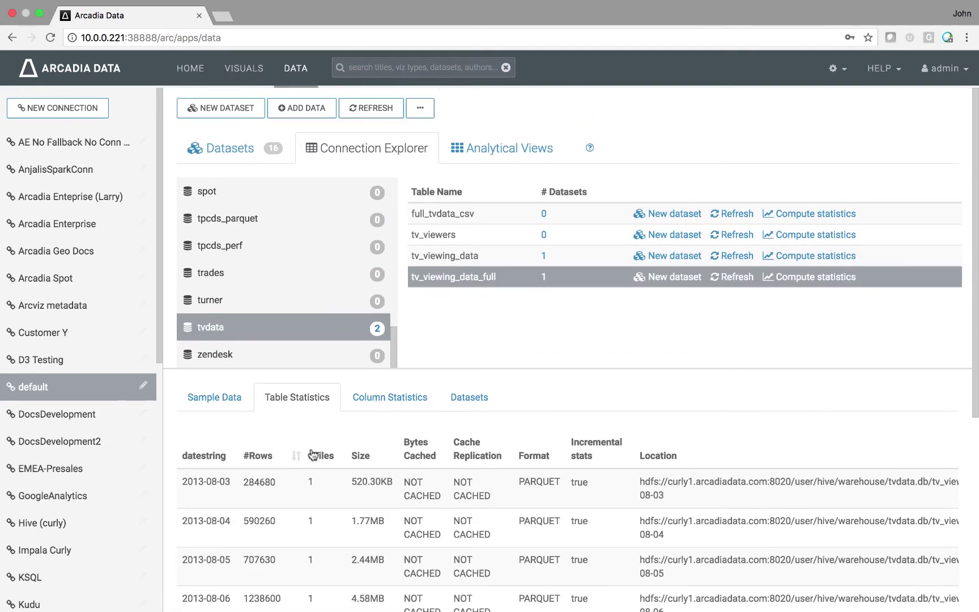
- Confirm dataset tv_viewer_ds has no analytical views, then open its TV Viewing Dashboards dashboard
click(469, 396)
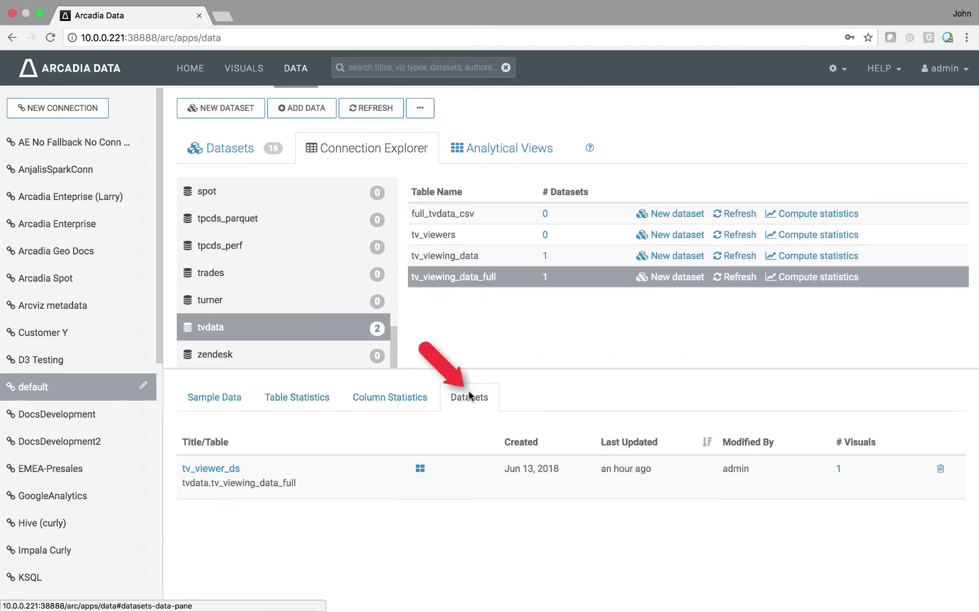
click(230, 468)
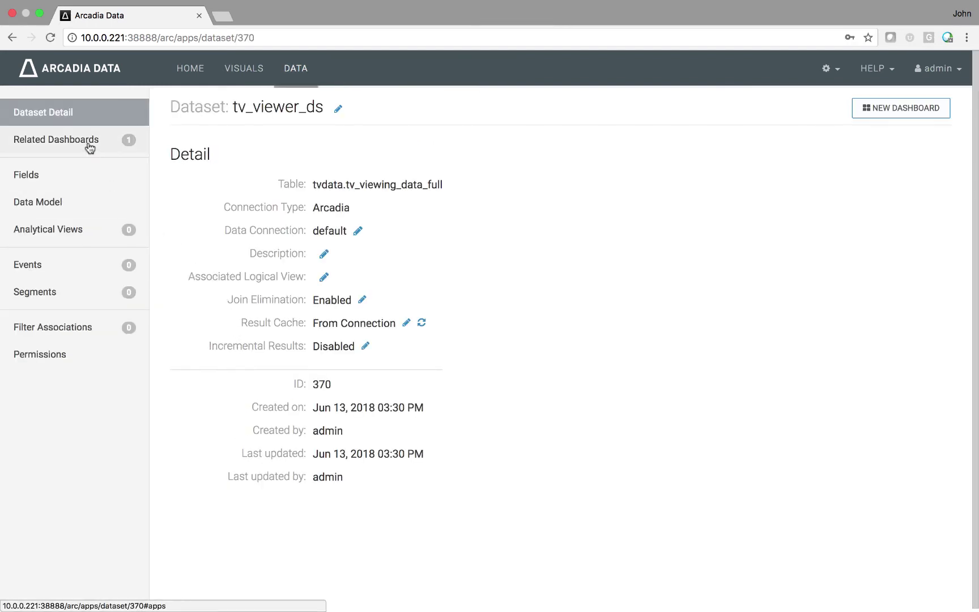
click(64, 229)
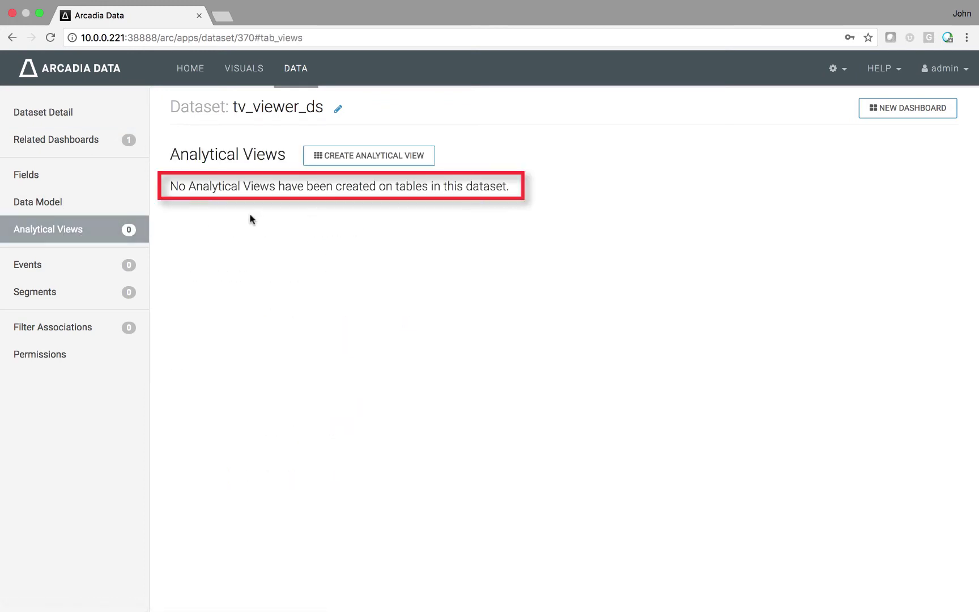
click(98, 143)
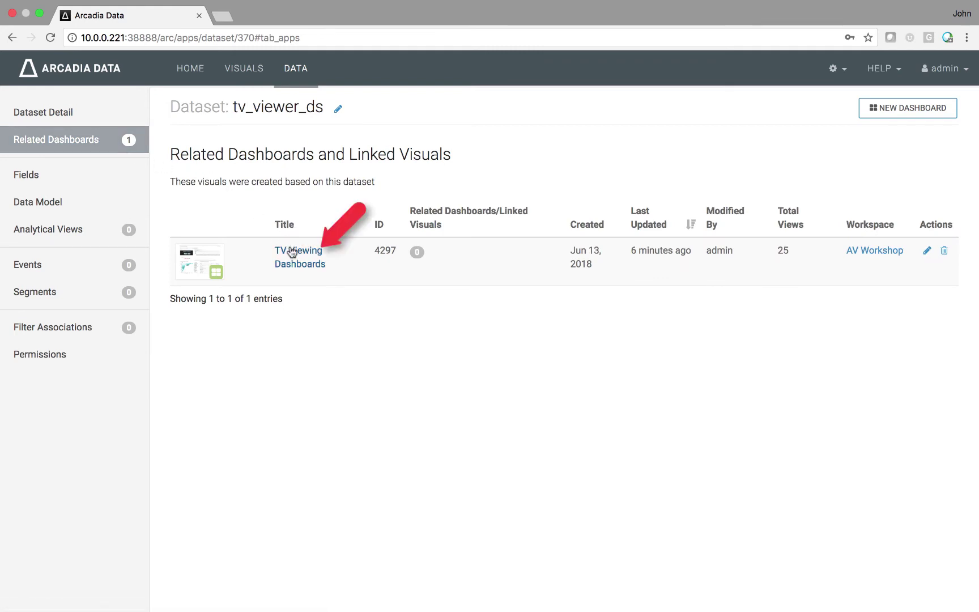
click(292, 255)
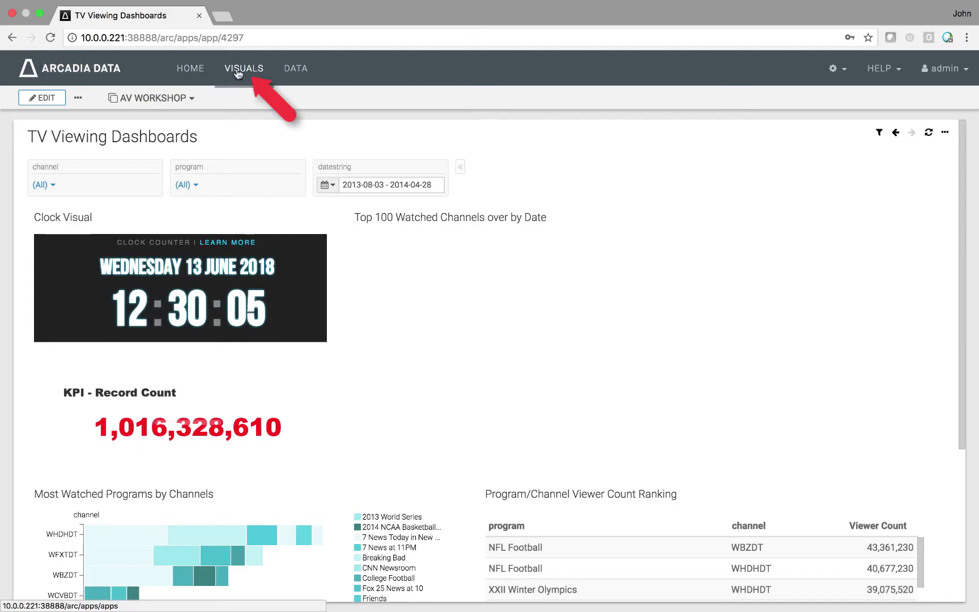
- Select the TV Viewing Dashboards card under VISUALS and launch Smart Acceleration on it
click(238, 73)
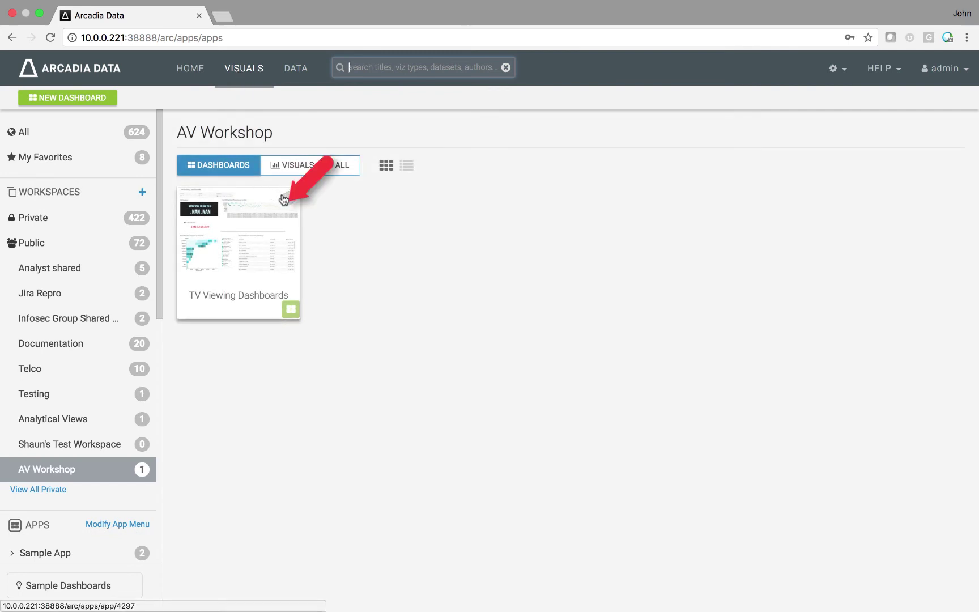
click(288, 199)
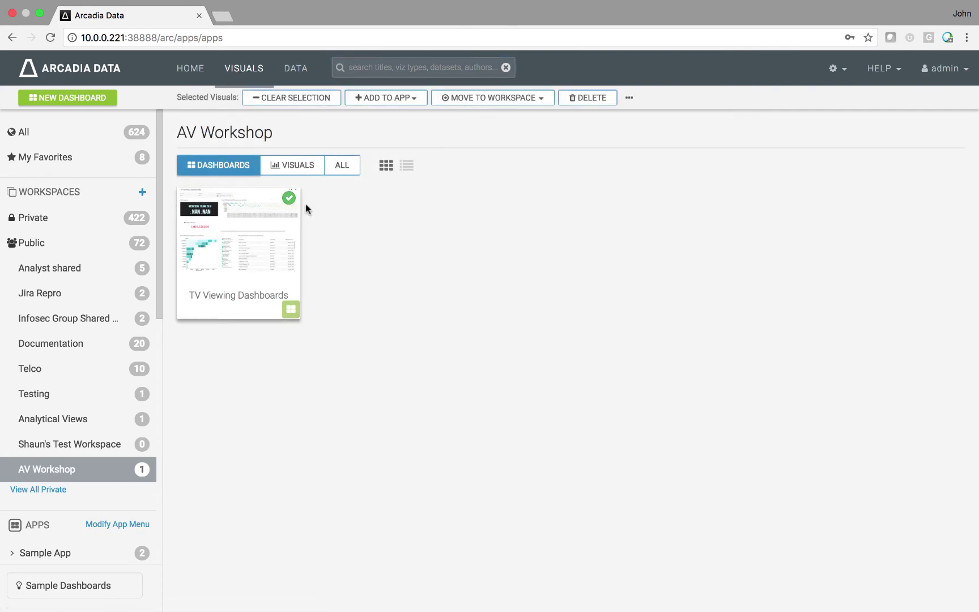
click(629, 98)
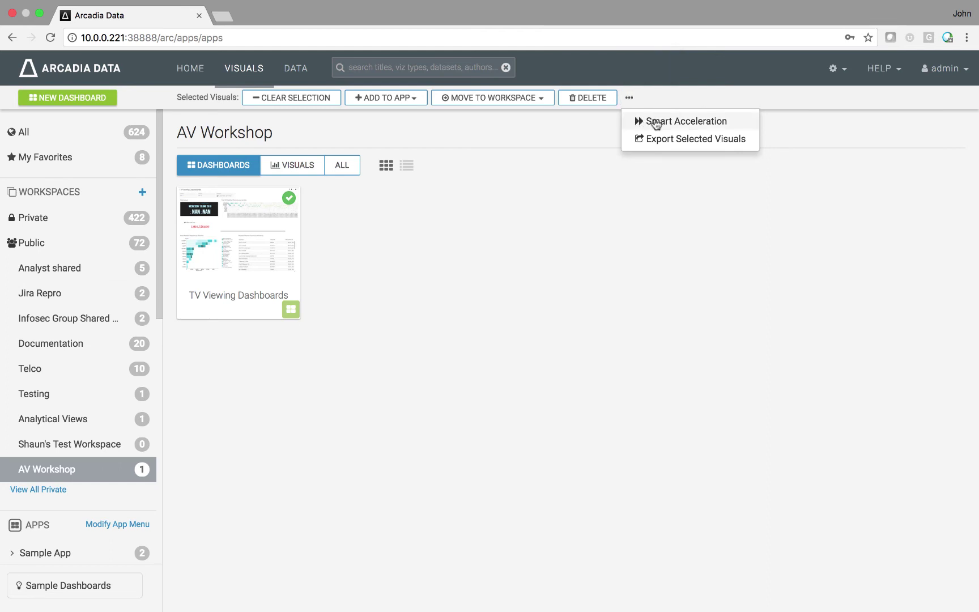
click(655, 123)
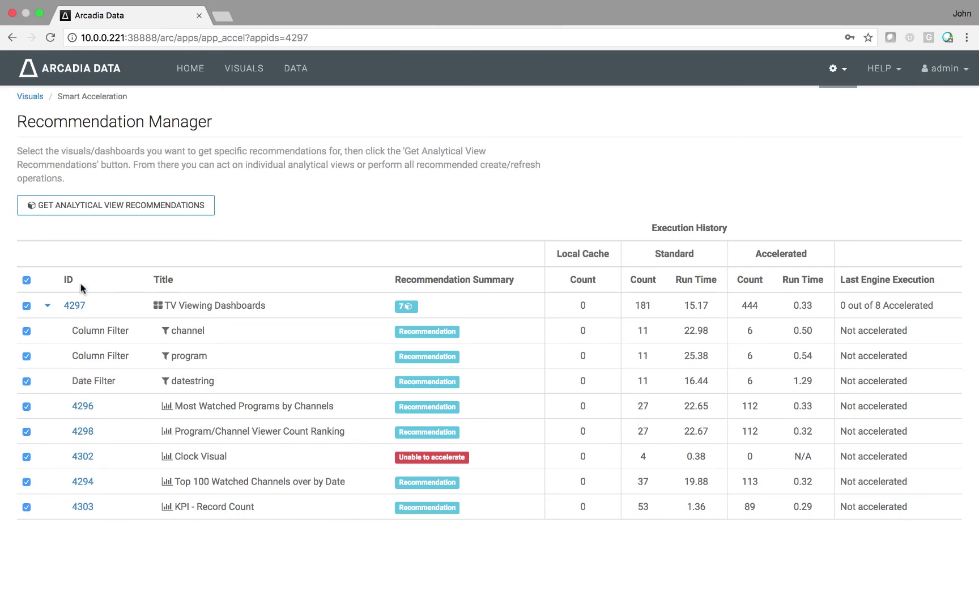
- Get the dashboard's analytical view recommendations and inspect the channel and program filter queries
click(111, 205)
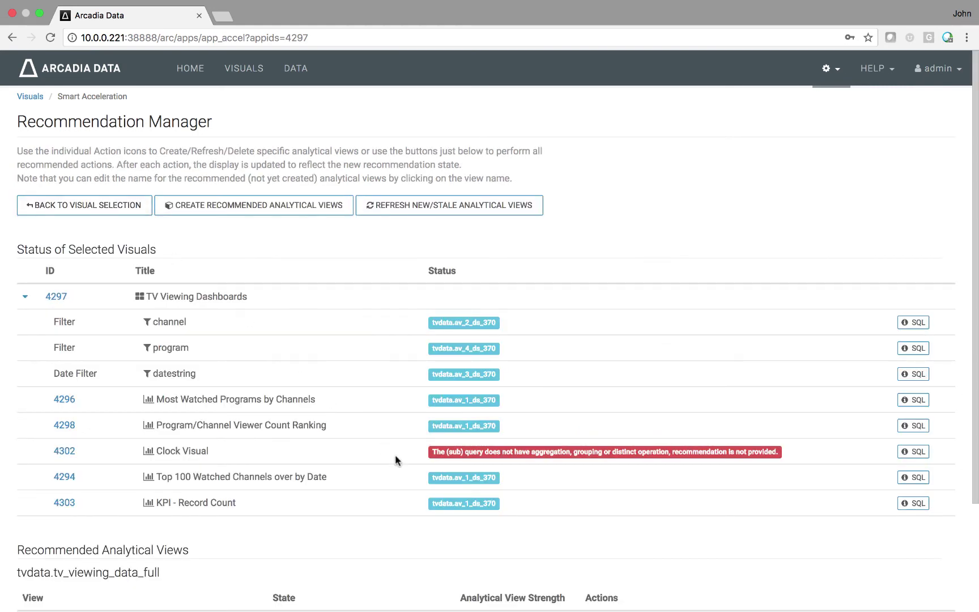
click(911, 323)
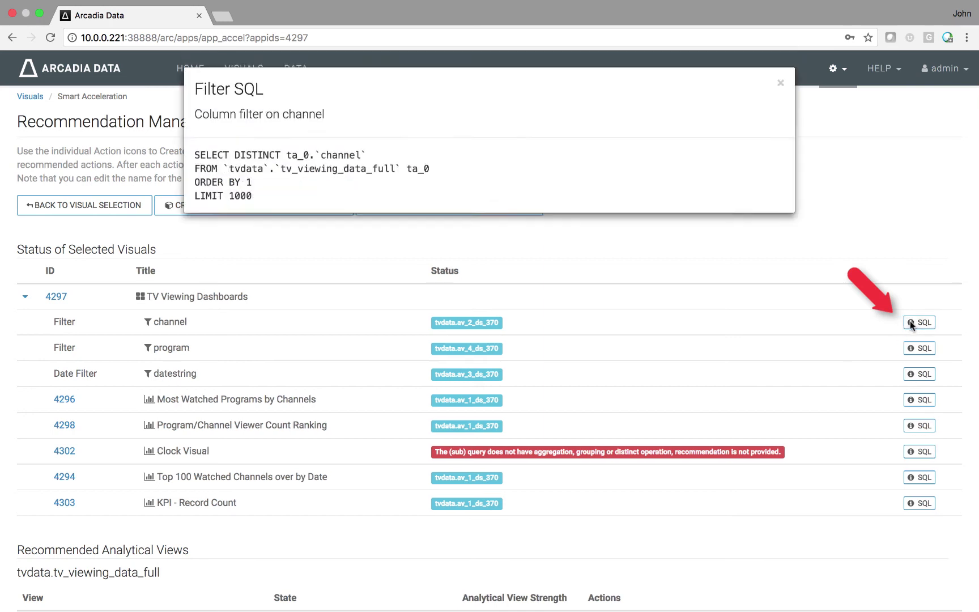
click(780, 86)
click(908, 349)
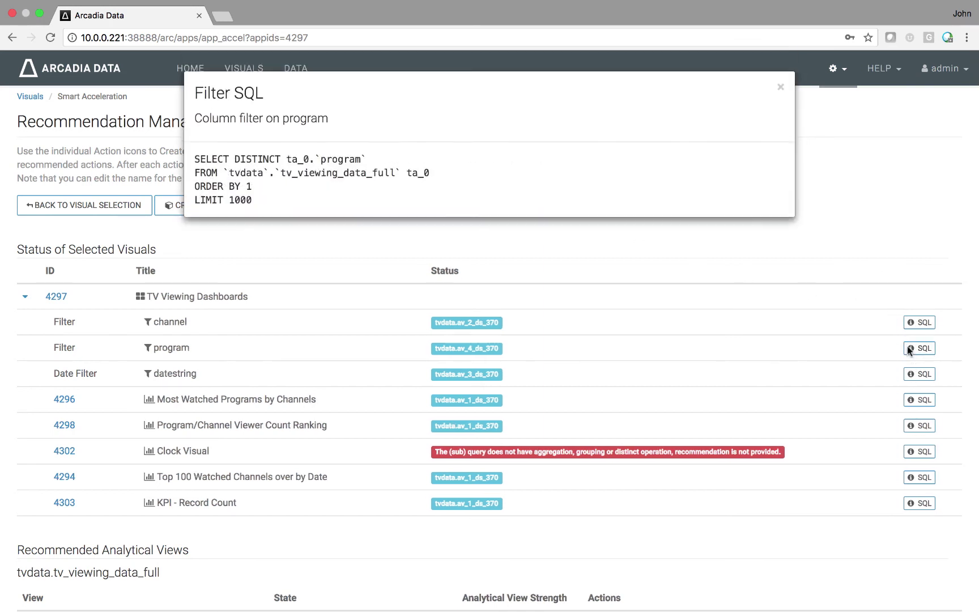
click(781, 87)
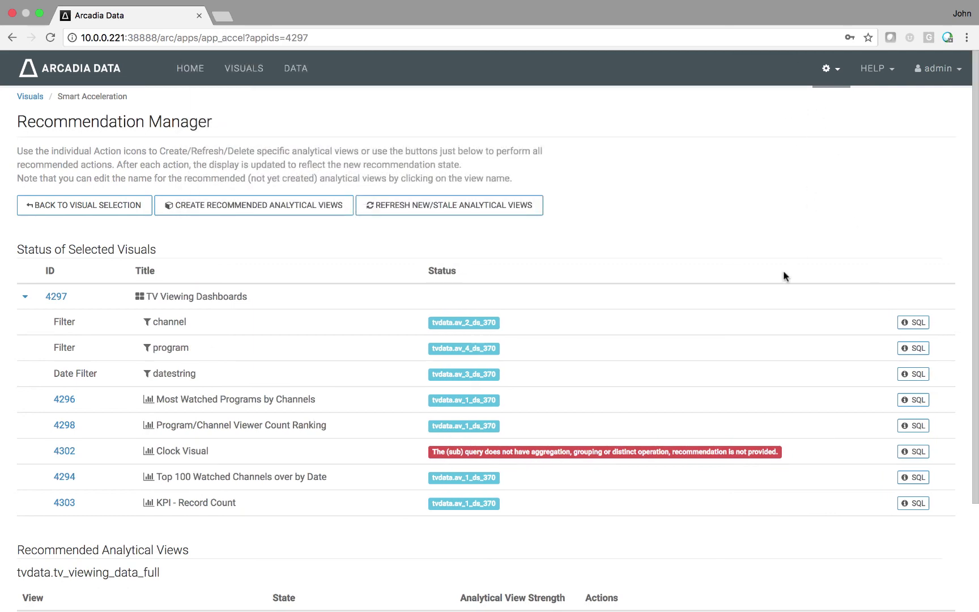
scroll(618, 491, down, 3)
scroll(619, 490, down, 2)
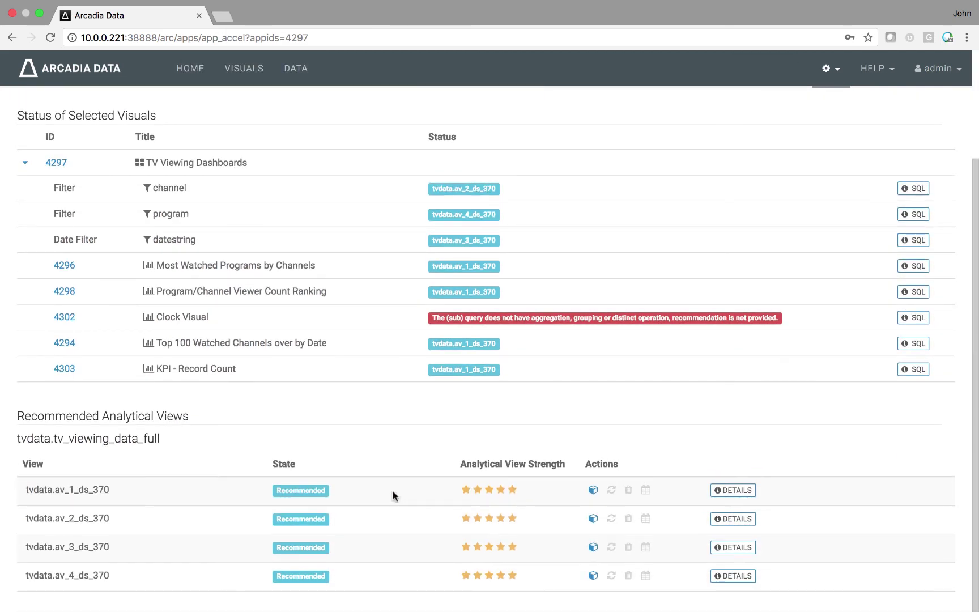
- Review tvdata.av_1_ds_370's details: base table info, AView Info, AView SQL and Visual SQL
click(737, 490)
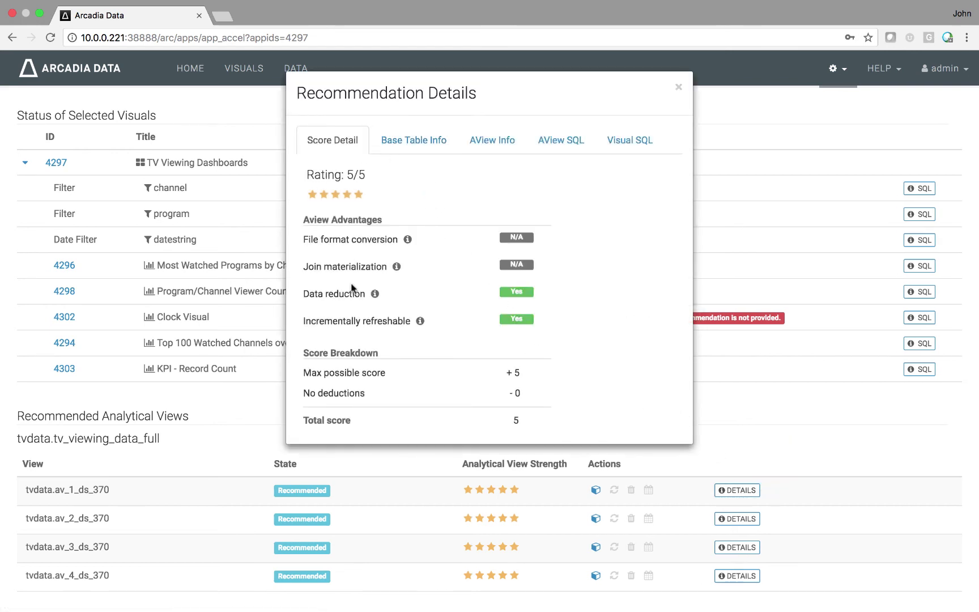
click(424, 139)
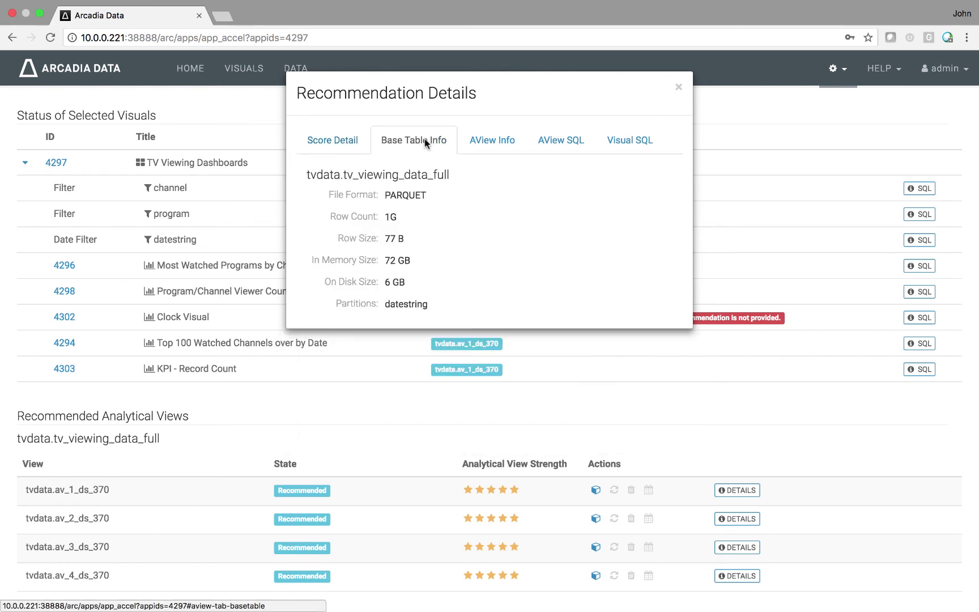
click(494, 139)
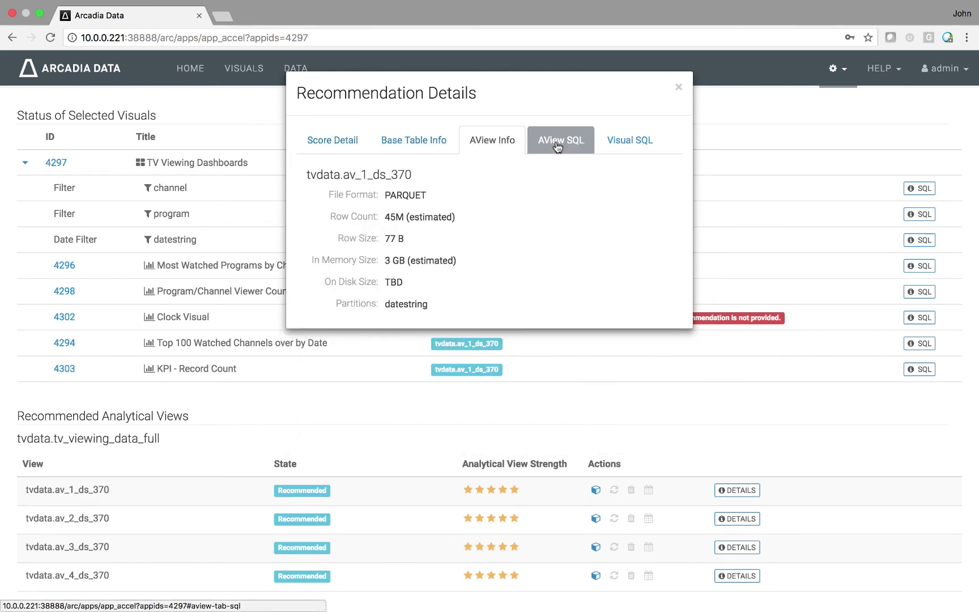
click(559, 139)
click(538, 142)
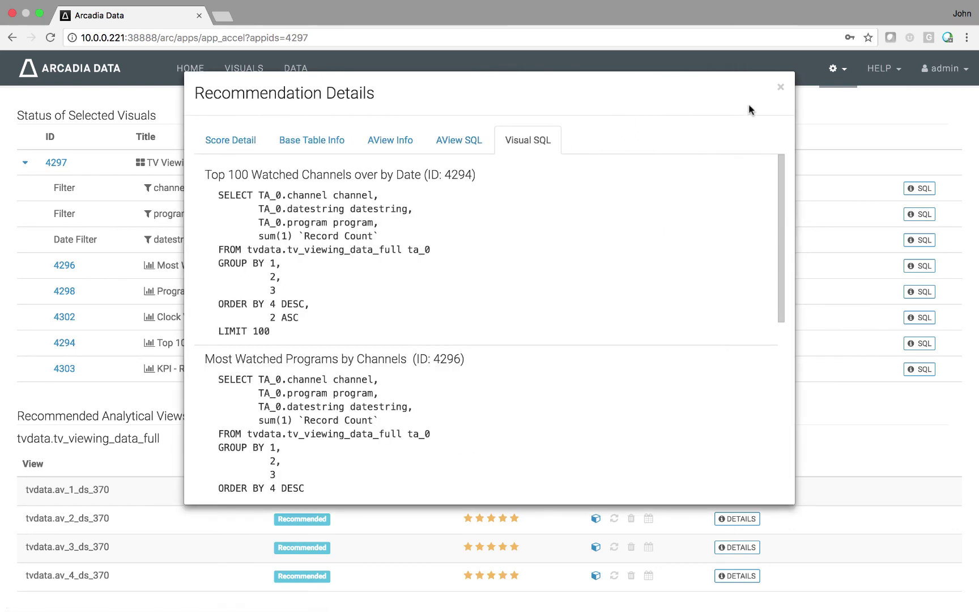
click(780, 88)
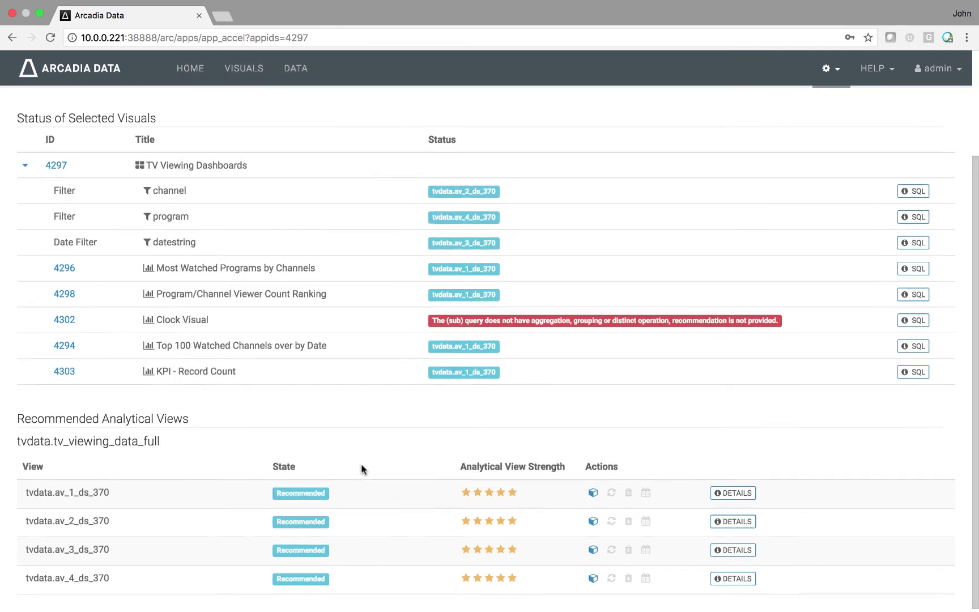
- Create all the recommended analytical views
scroll(361, 464, up, 5)
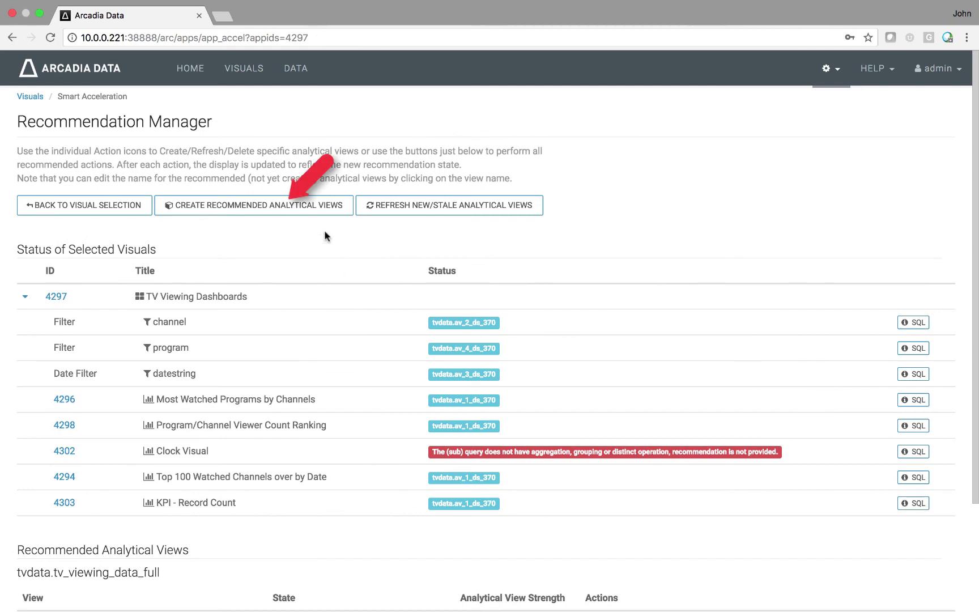
click(306, 213)
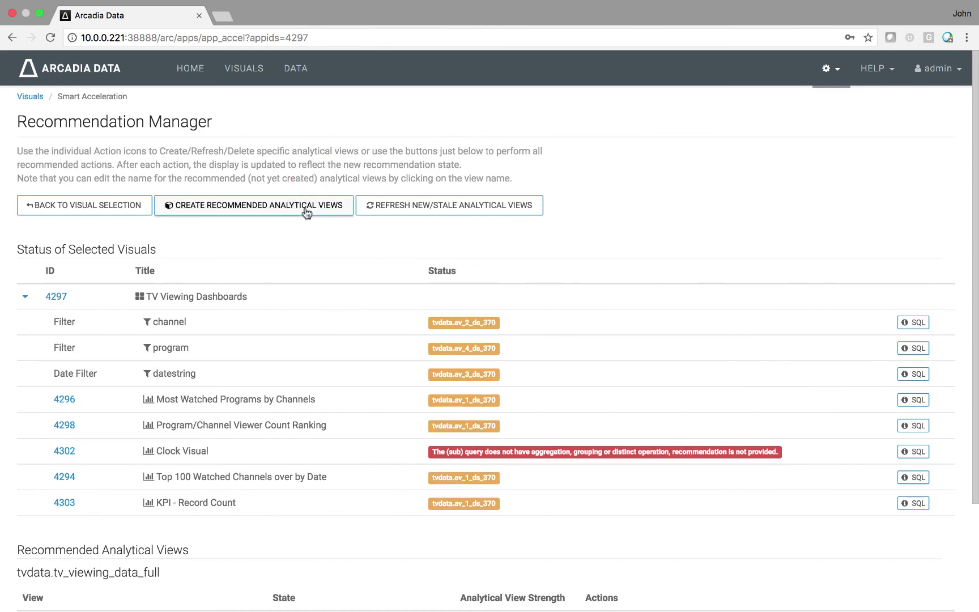
scroll(333, 470, down, 5)
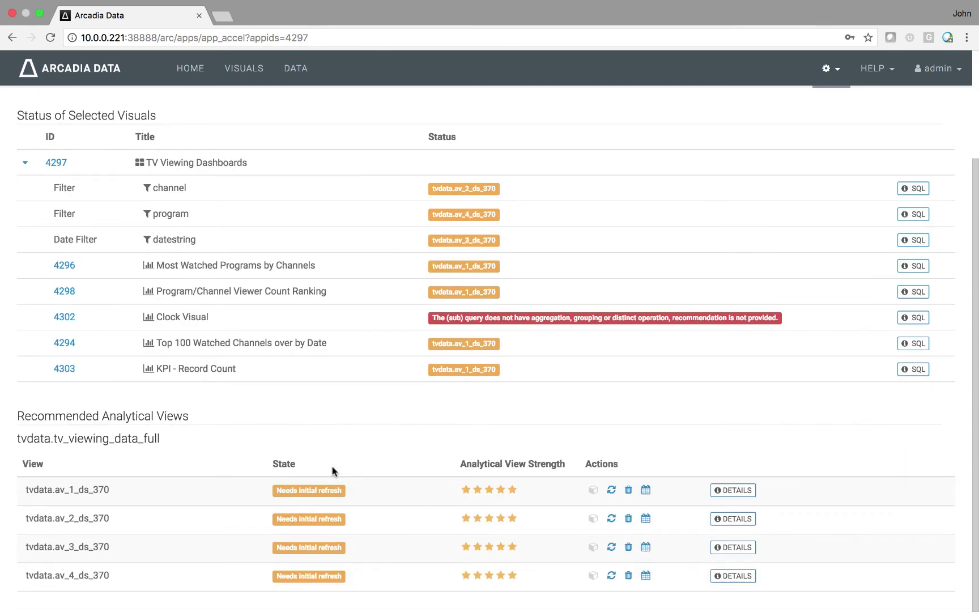
scroll(333, 470, up, 5)
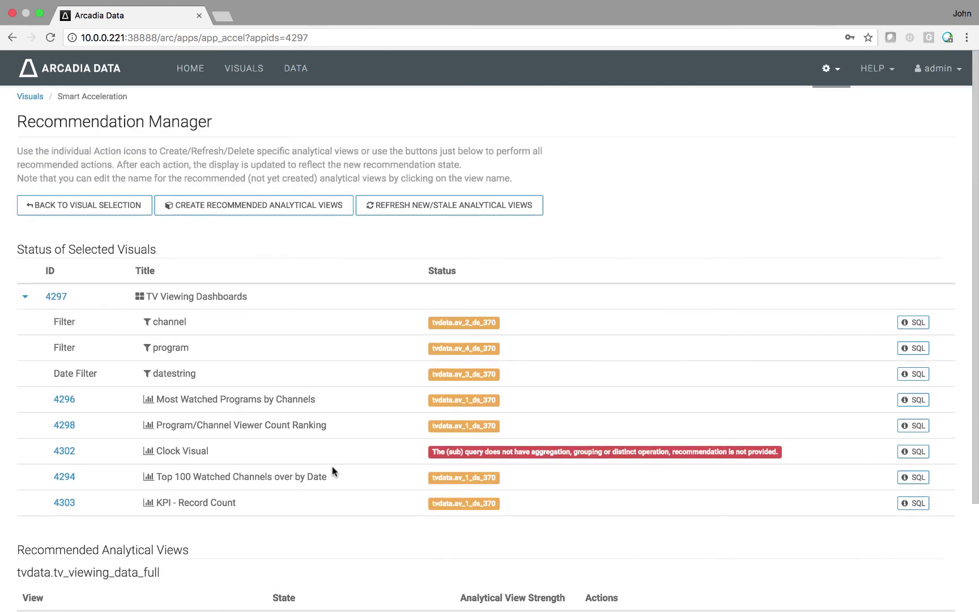
- Refresh the new and stale analytical views so tvdata.av_1_ds_370 is populated
click(415, 210)
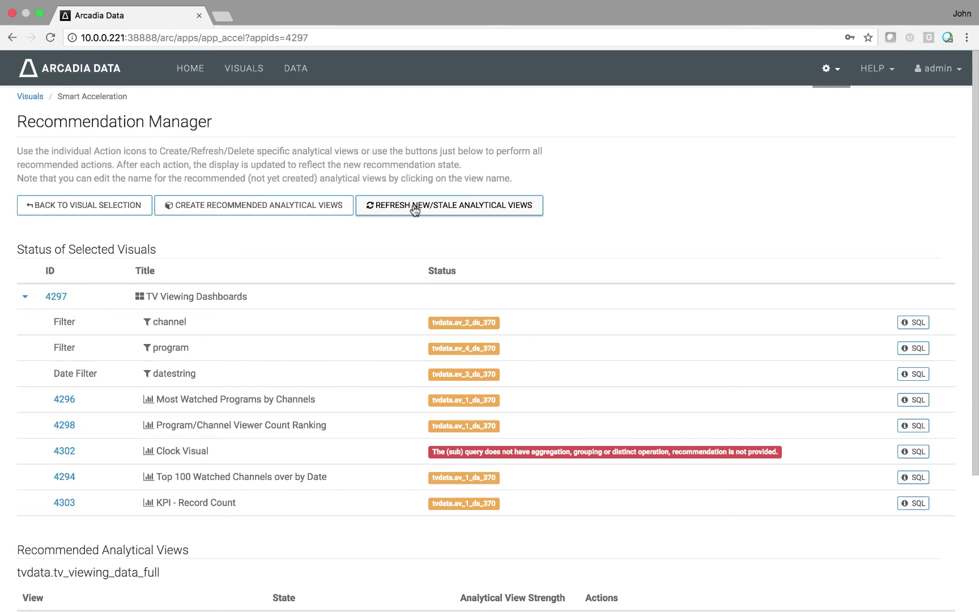
scroll(357, 418, down, 4)
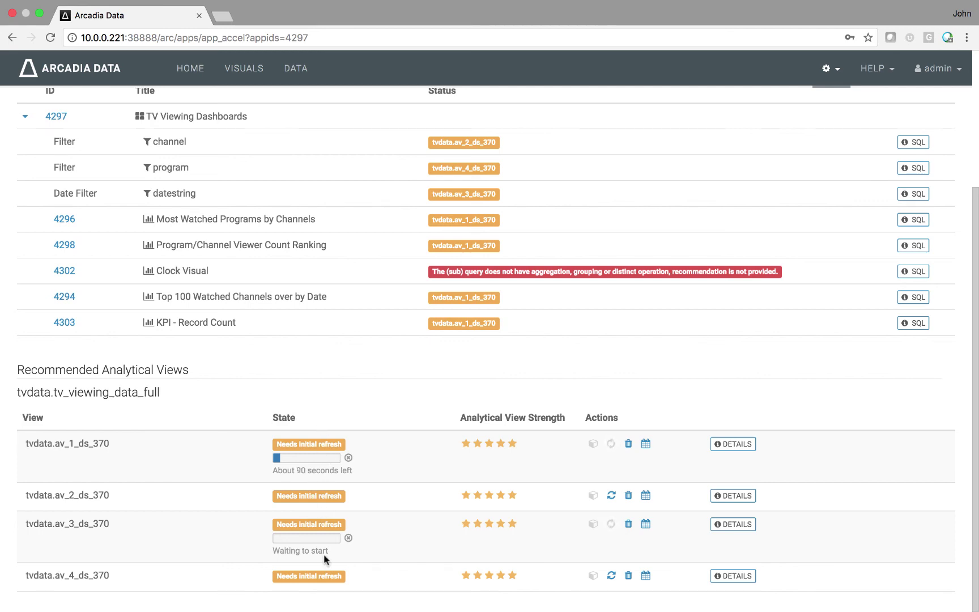
scroll(338, 517, up, 2)
scroll(338, 519, up, 2)
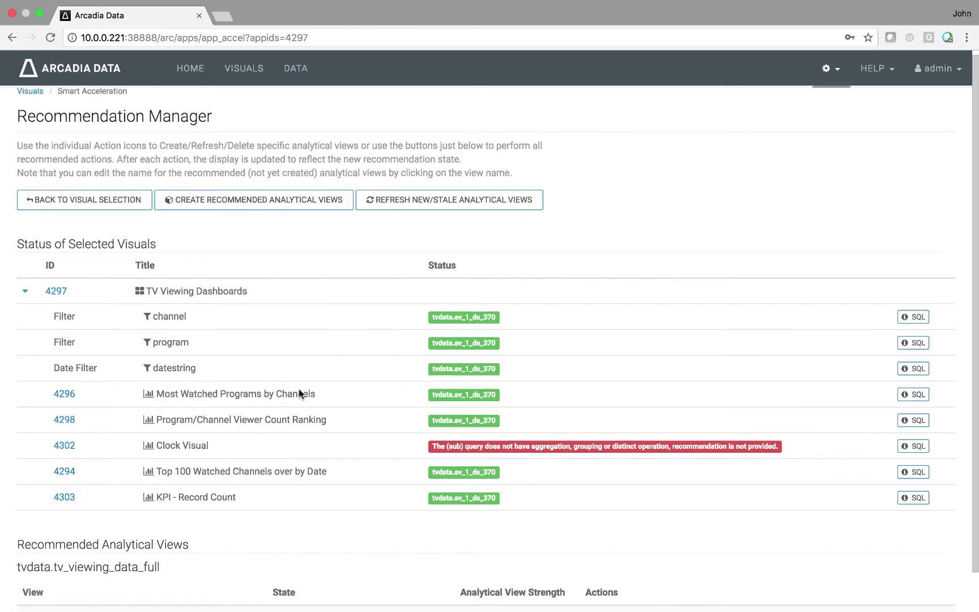
scroll(300, 394, down, 1)
scroll(300, 388, up, 1)
scroll(299, 387, down, 1)
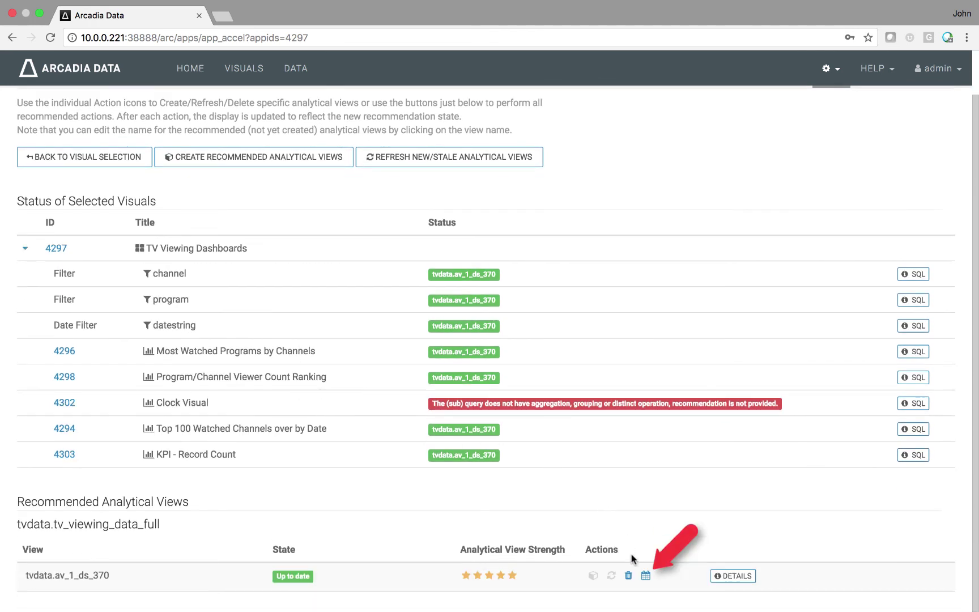
- Open tvdata.av_1_ds_370's Schedule Refresh, cancel it unsaved, and return to the VISUALS list
click(645, 576)
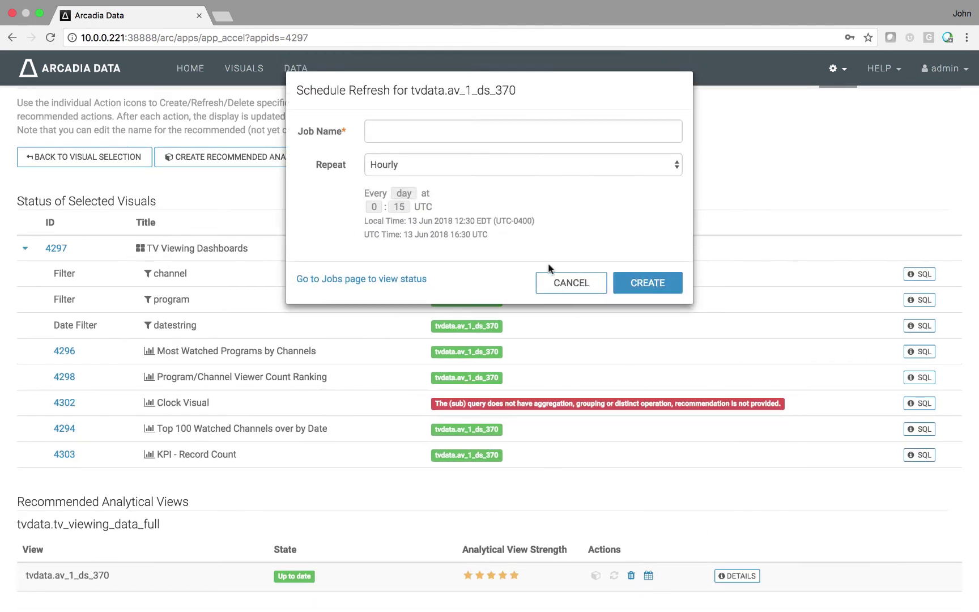
click(570, 283)
click(255, 69)
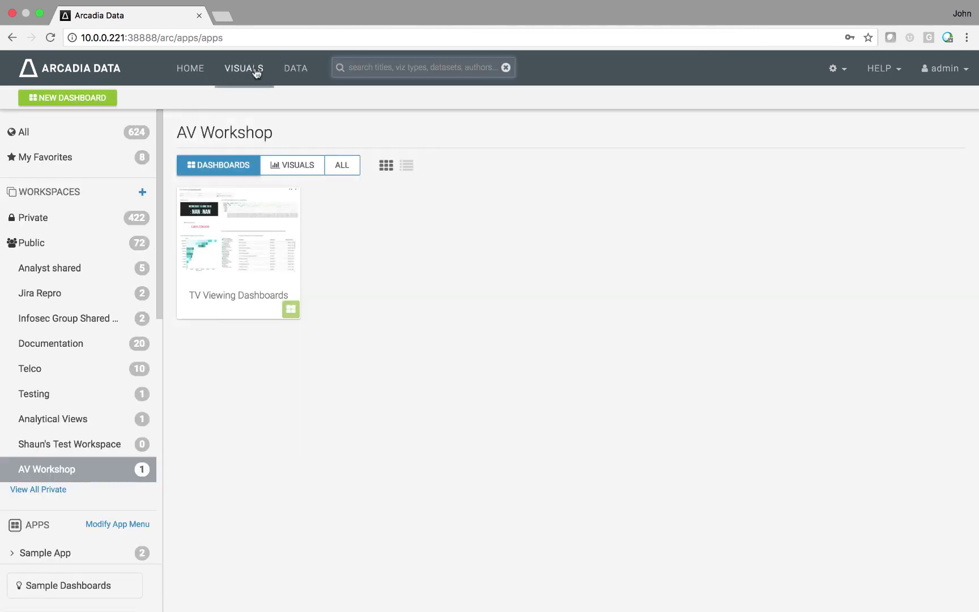
- Open TV Viewing Dashboards, filter programs to (500) Days of Summer, then reset to (All)
click(242, 256)
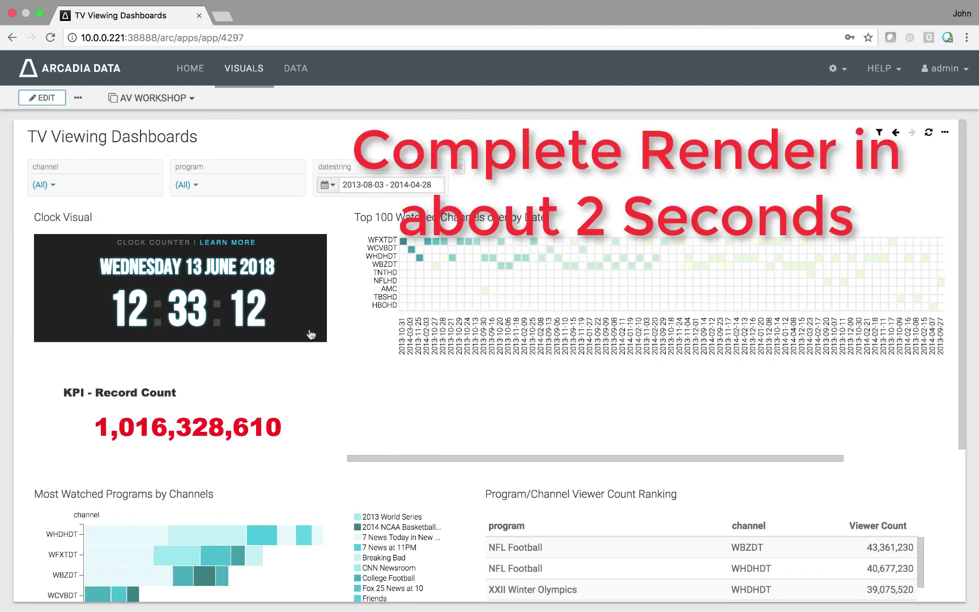
scroll(362, 343, down, 5)
scroll(362, 342, up, 5)
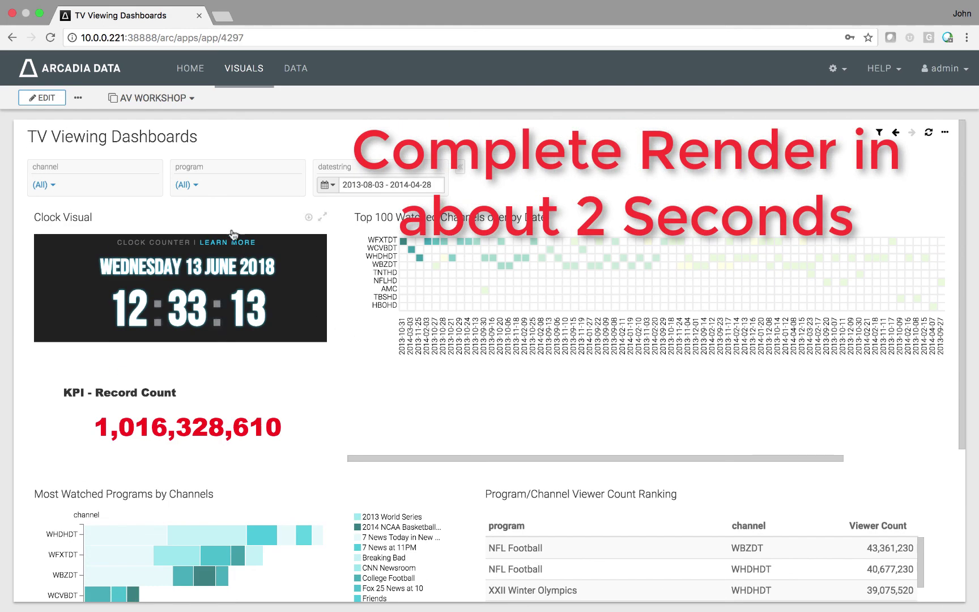
click(187, 185)
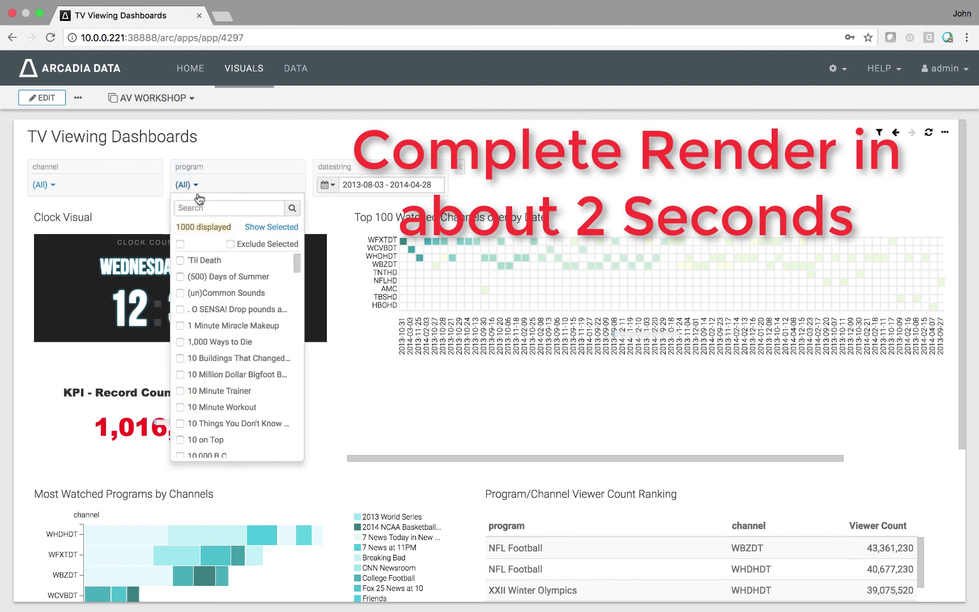
click(180, 277)
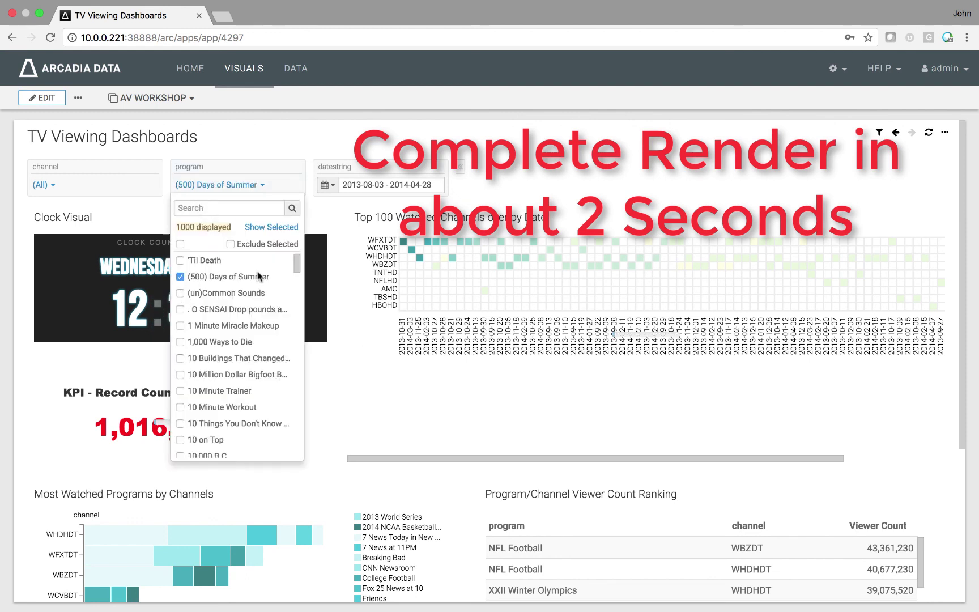
click(338, 253)
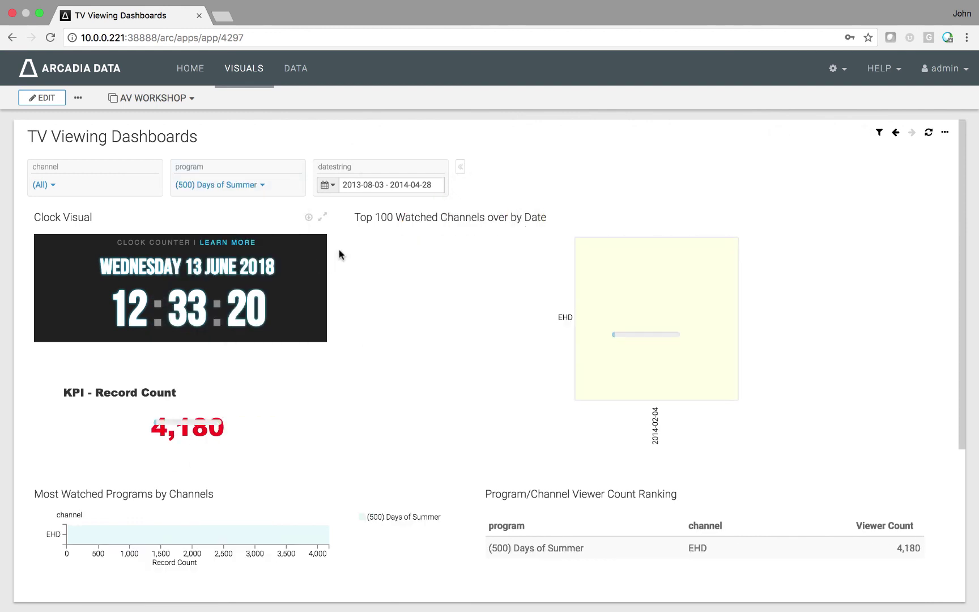
click(218, 185)
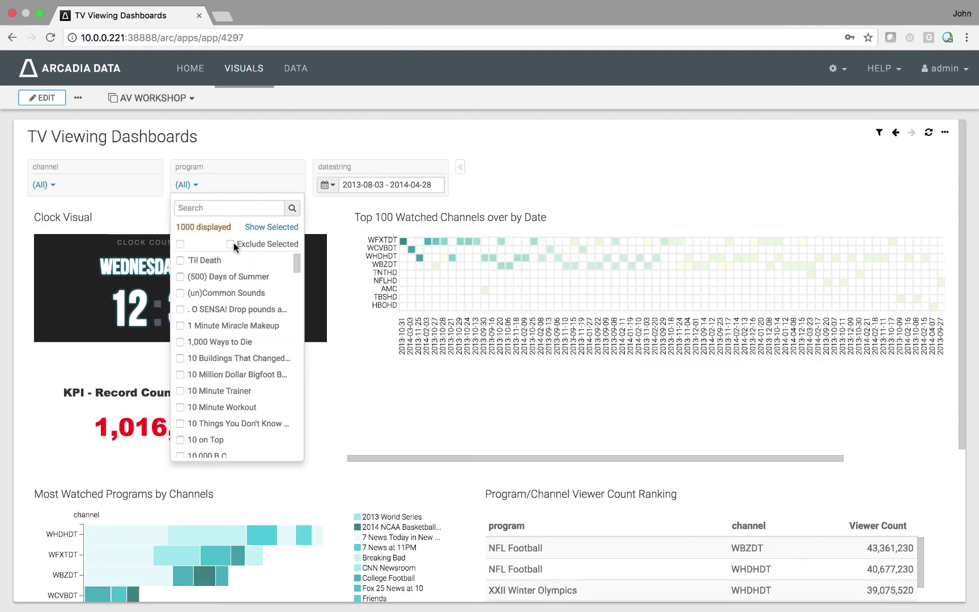
click(340, 284)
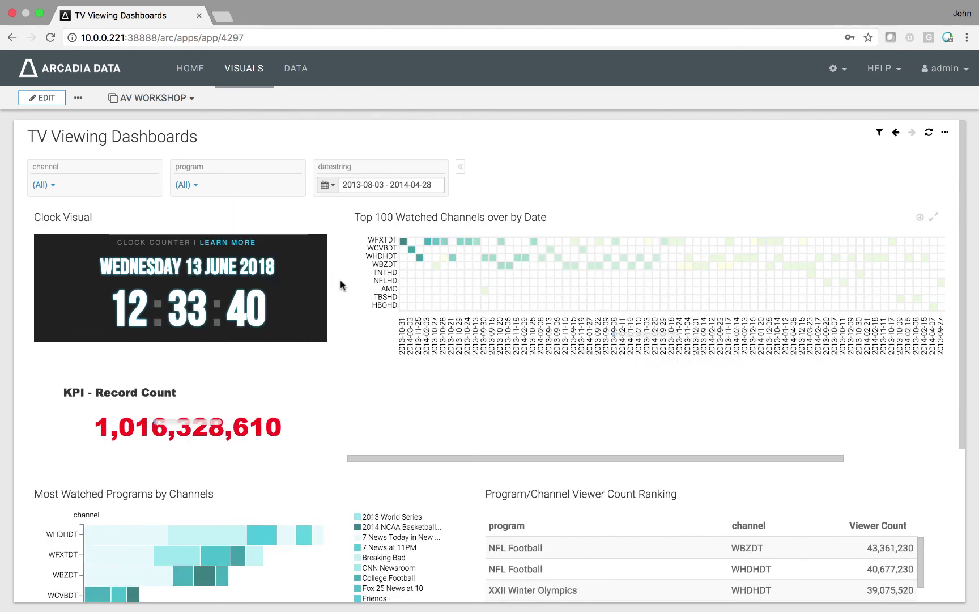
- Filter the channel list to AMC, APLHD and BETHD
click(68, 186)
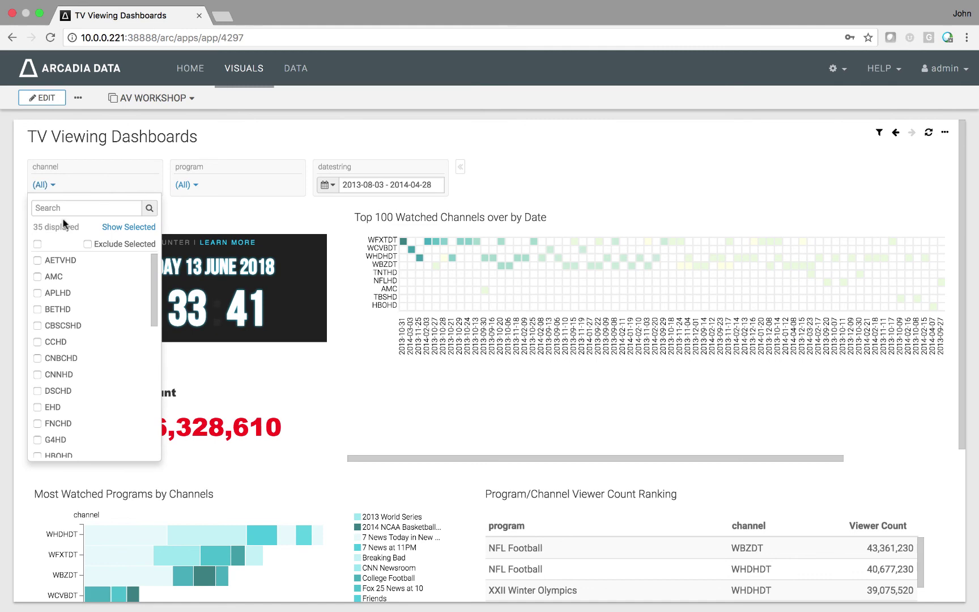
click(38, 276)
click(37, 293)
click(37, 309)
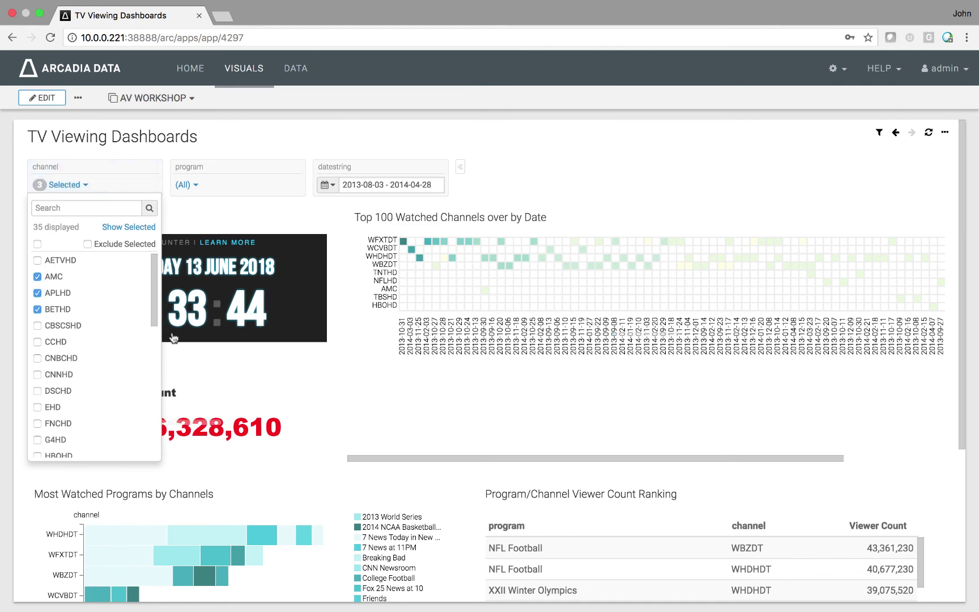
click(354, 343)
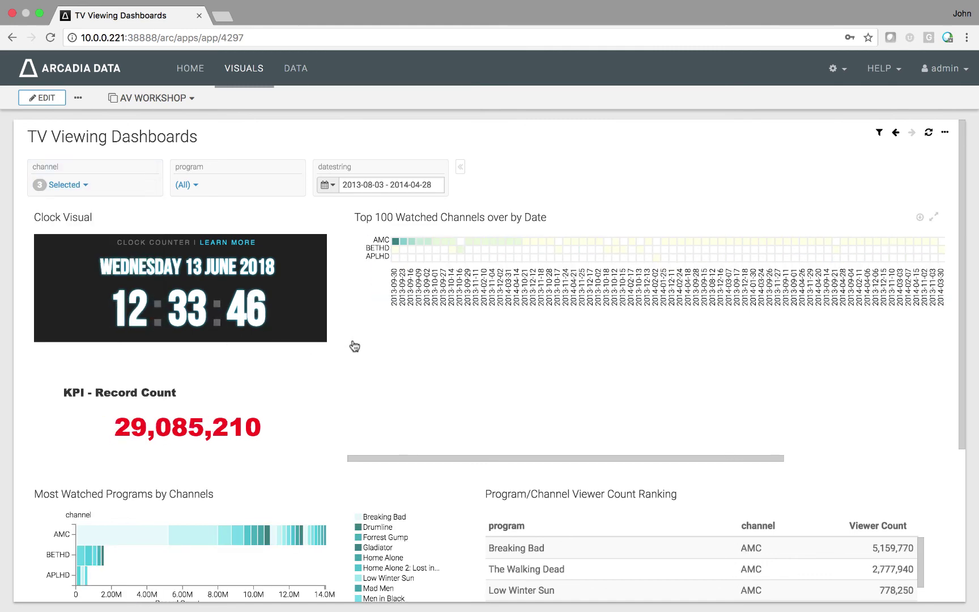
scroll(354, 345, down, 5)
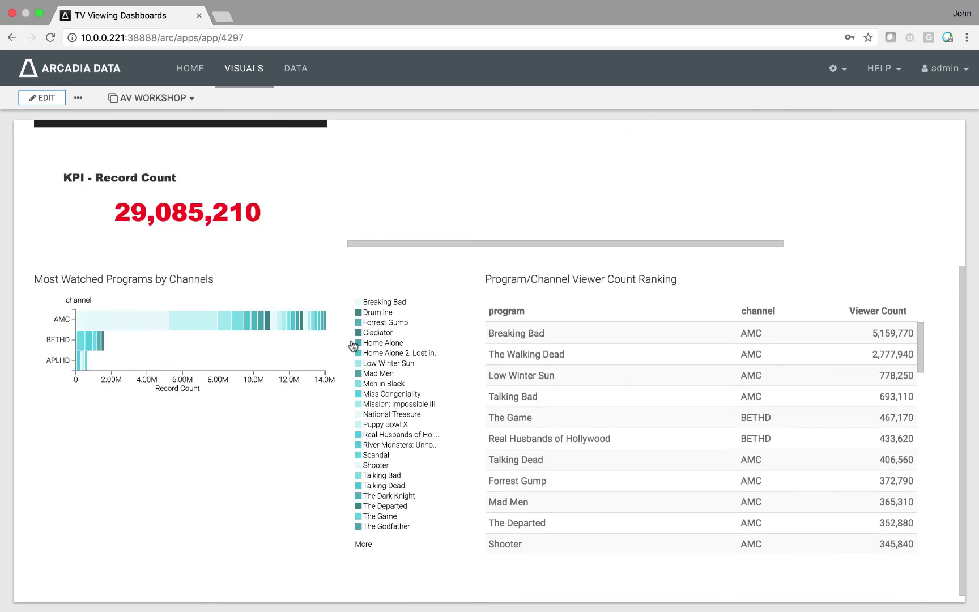